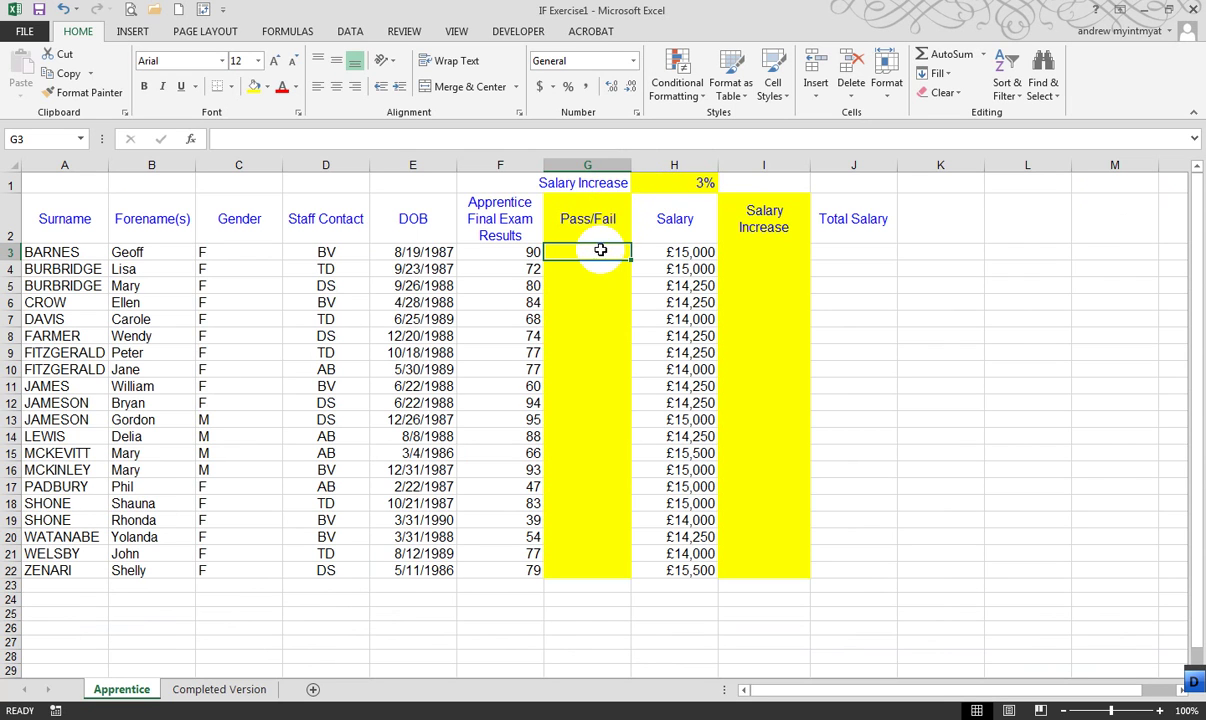
Enter =IF(F3>75,"Pass","Fail") in G3 and fill the formula down the Pass/Fail column to row 22.
type("=")
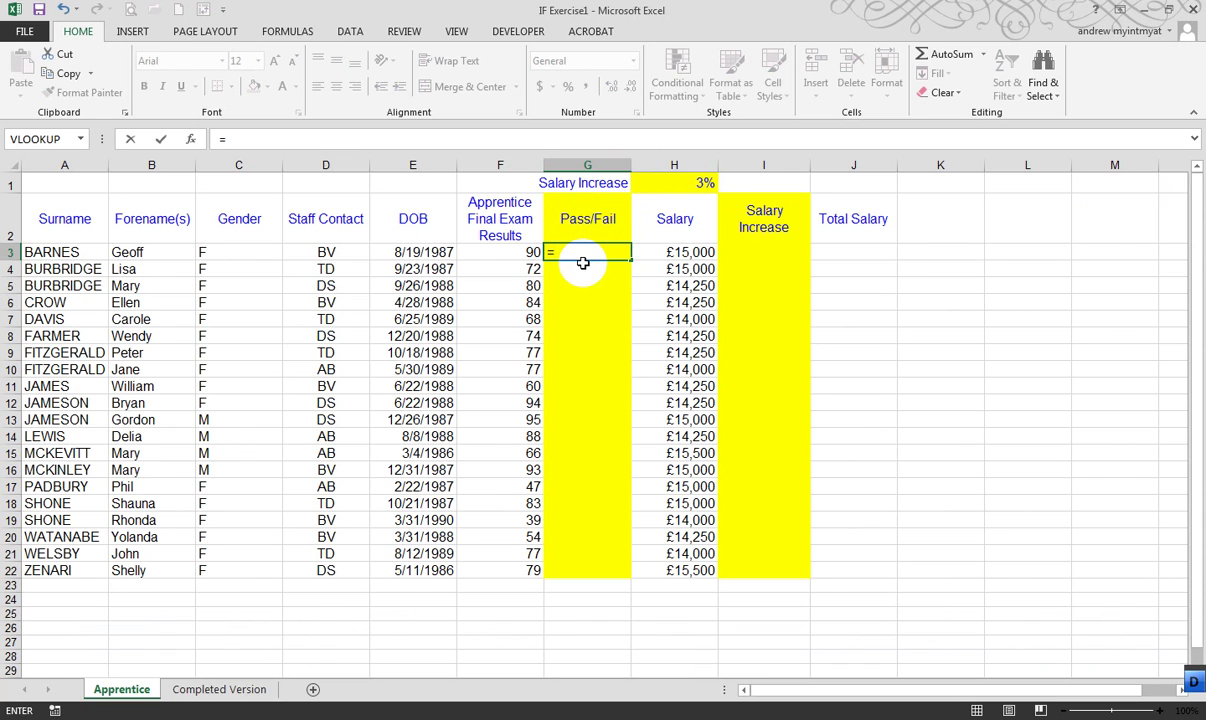
type("IF(")
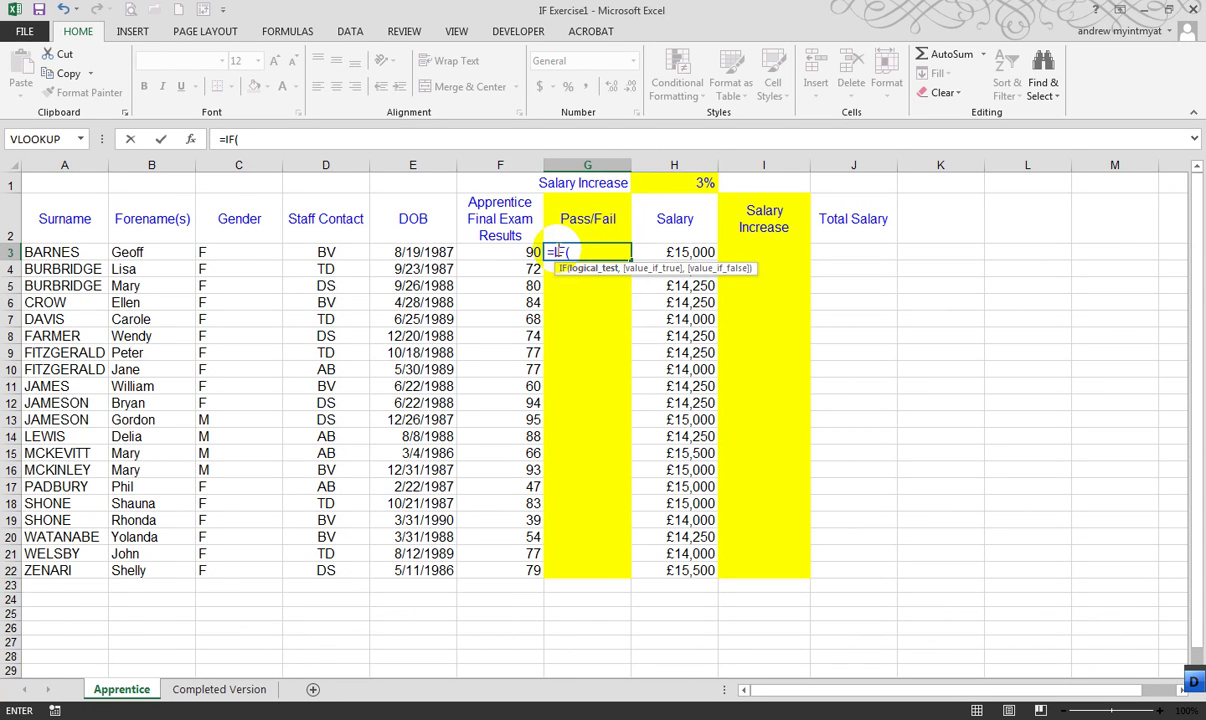
left_click(525, 253)
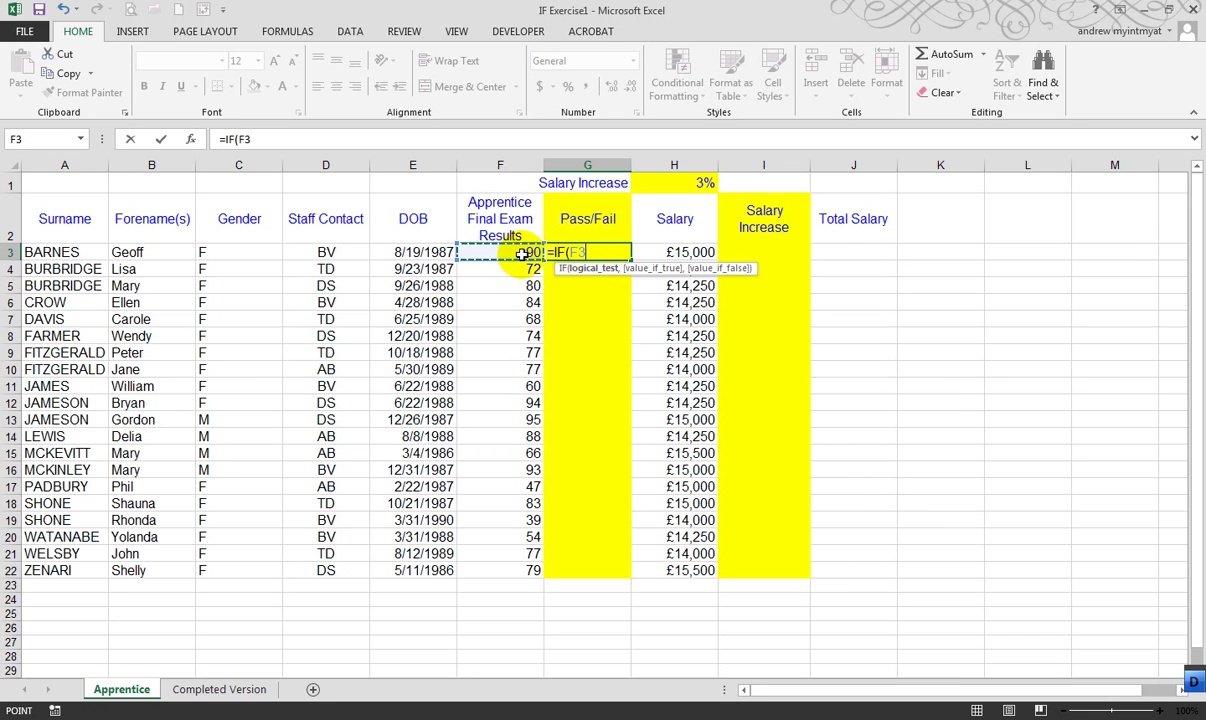
type(">")
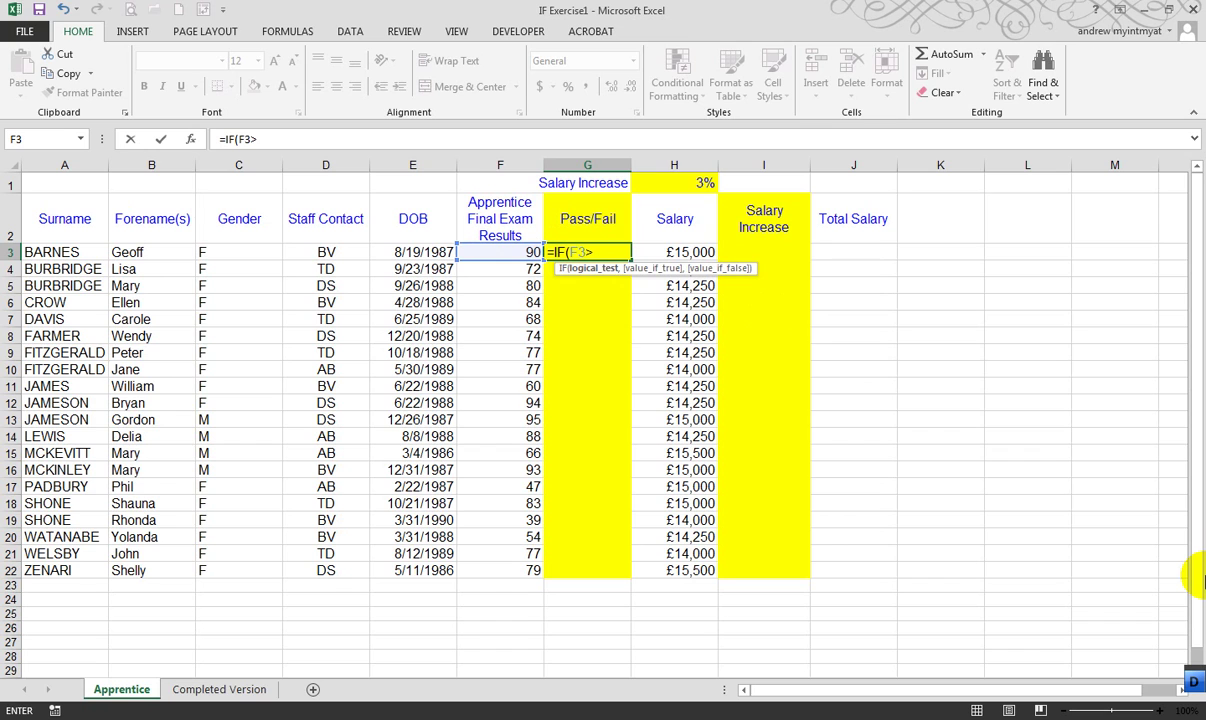
type("75,")
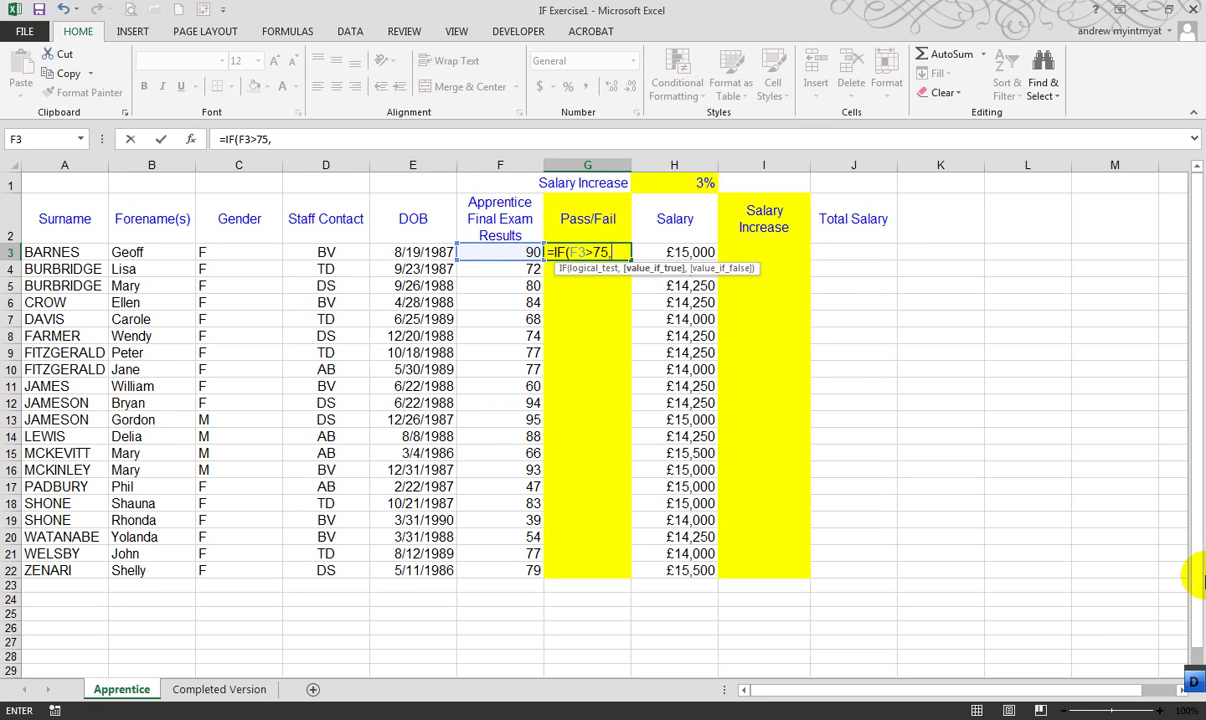
type("\"Pass\",")
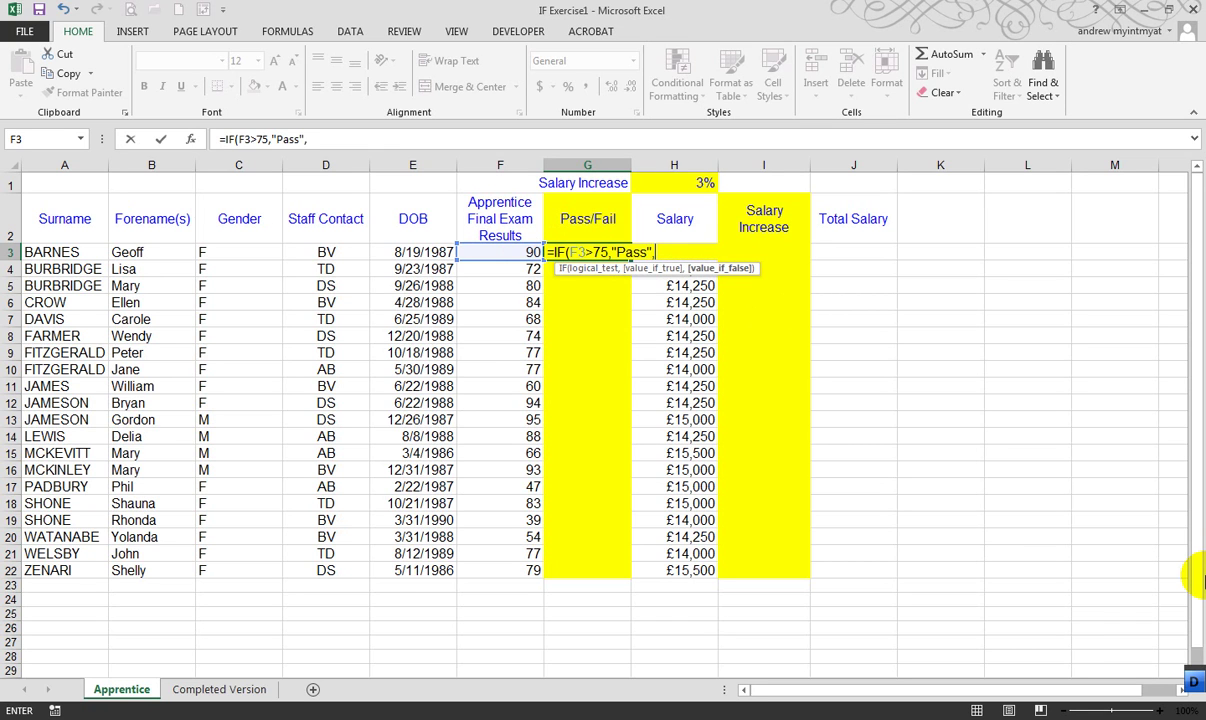
type("\"Fail\")")
key("Return")
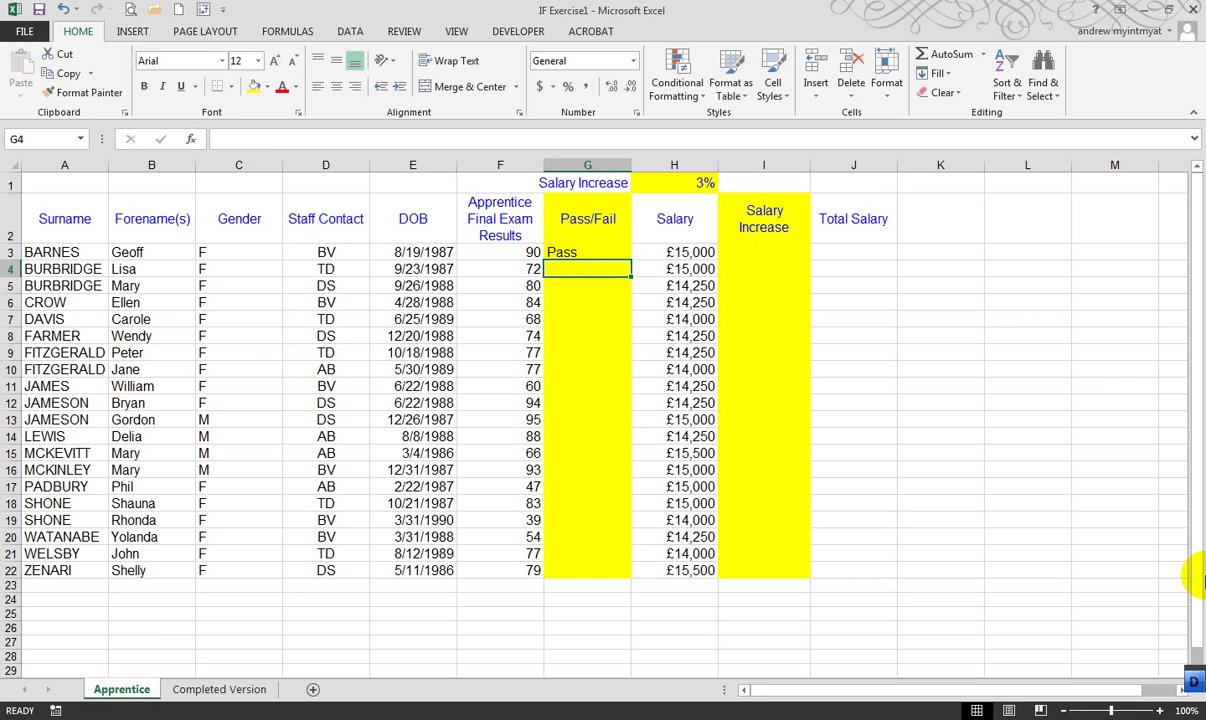
left_click(585, 256)
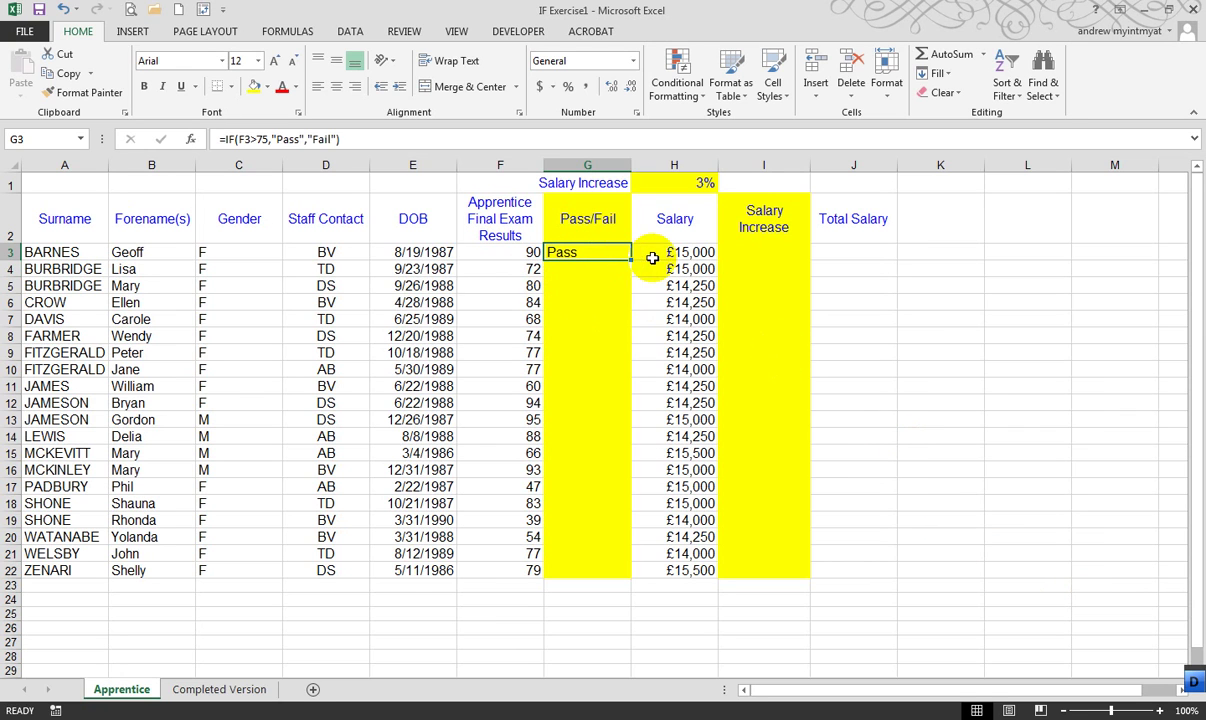
double_click(631, 260)
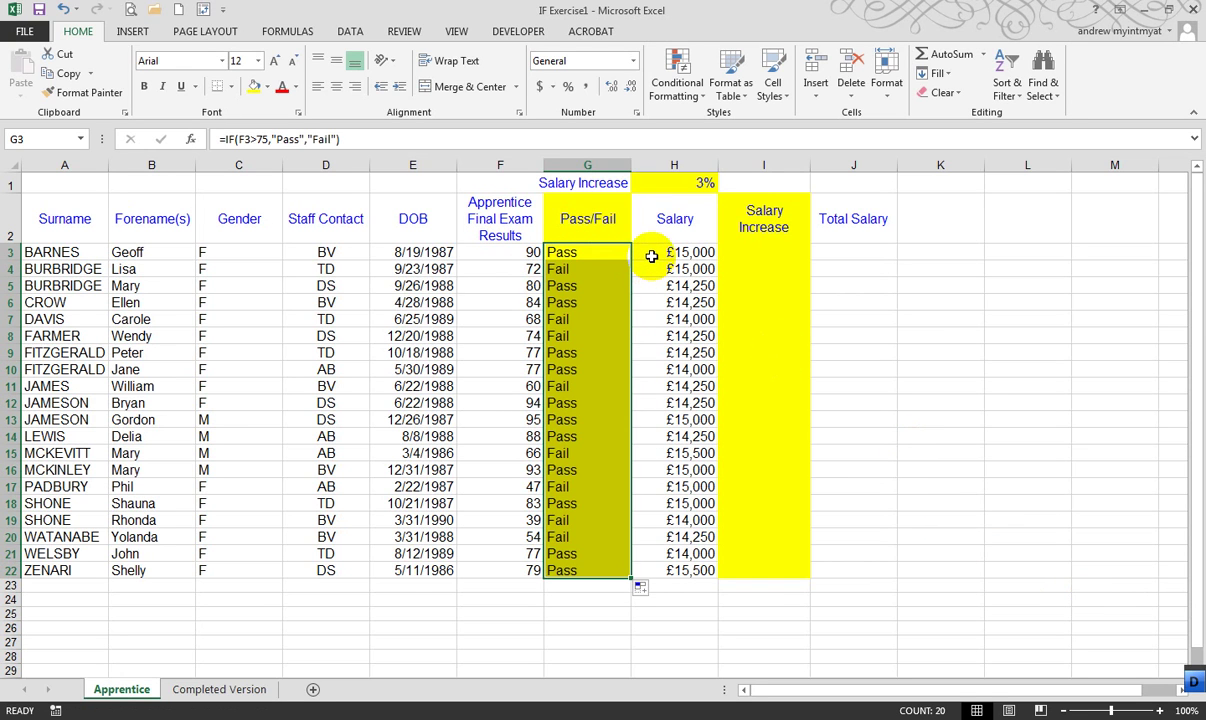
Change the test in the G3 formula to F3>=75 and refill the Pass/Fail column down to row 22.
left_click(749, 248)
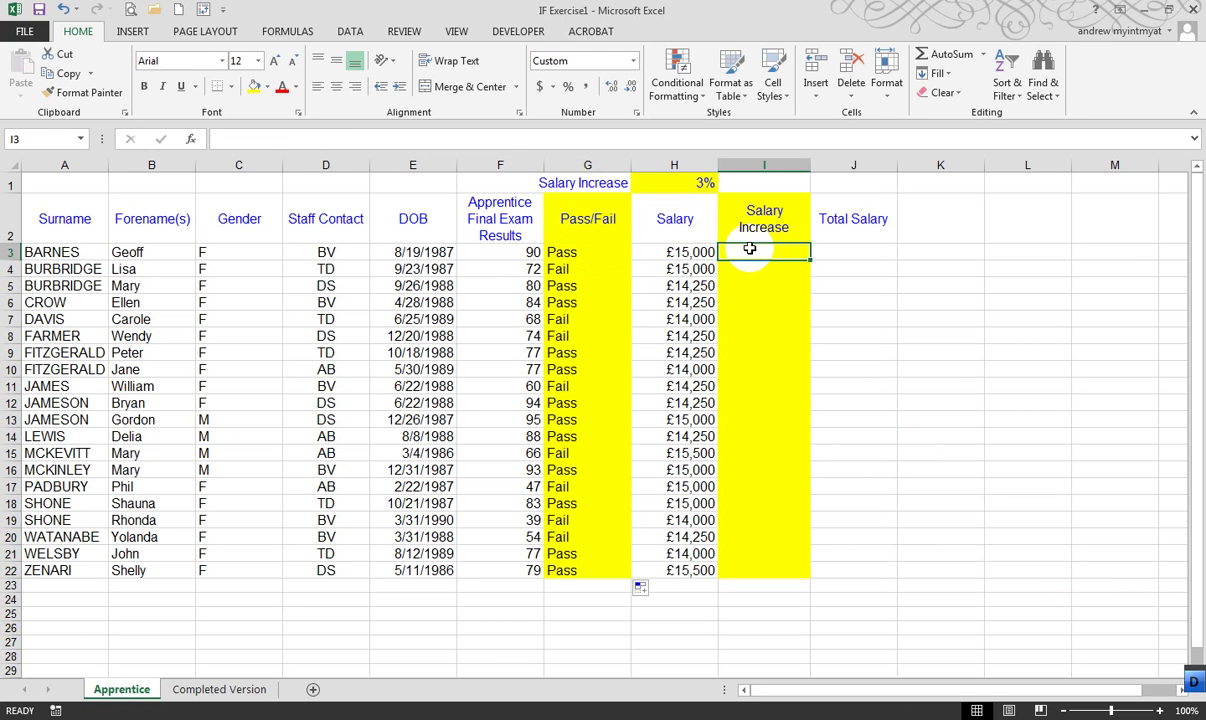
left_click(594, 249)
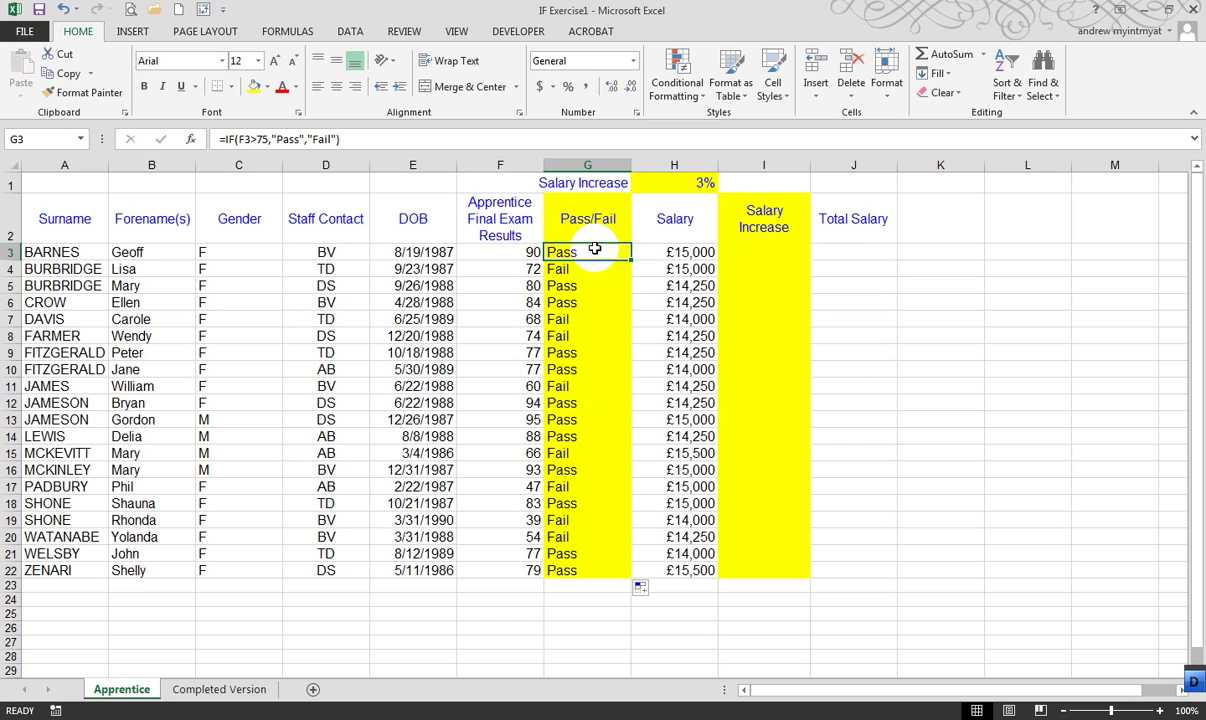
left_click(262, 139)
left_click(254, 139)
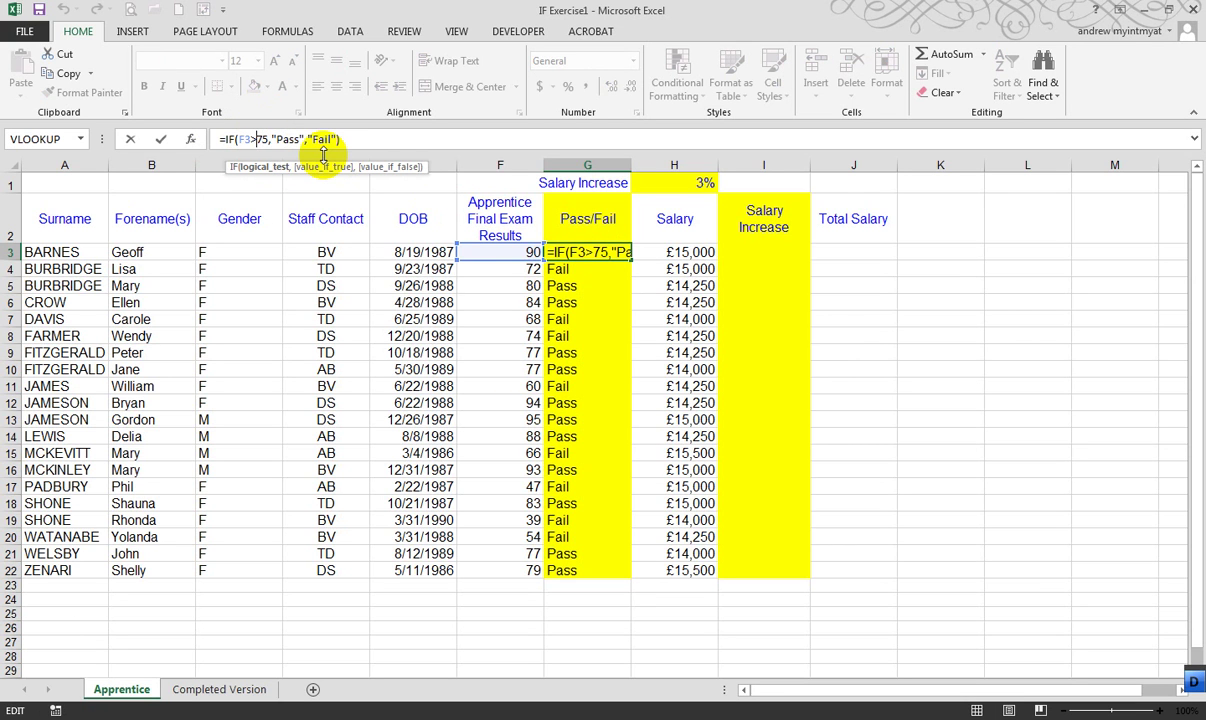
type("=")
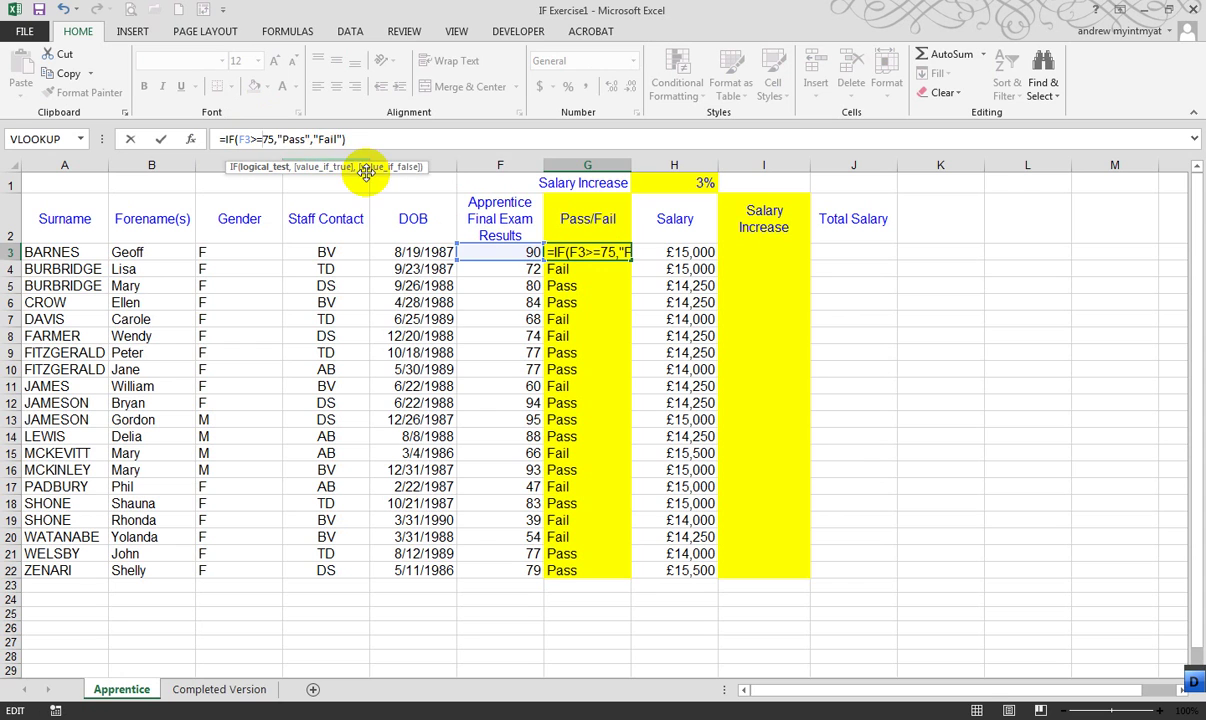
key("Return")
left_click(590, 252)
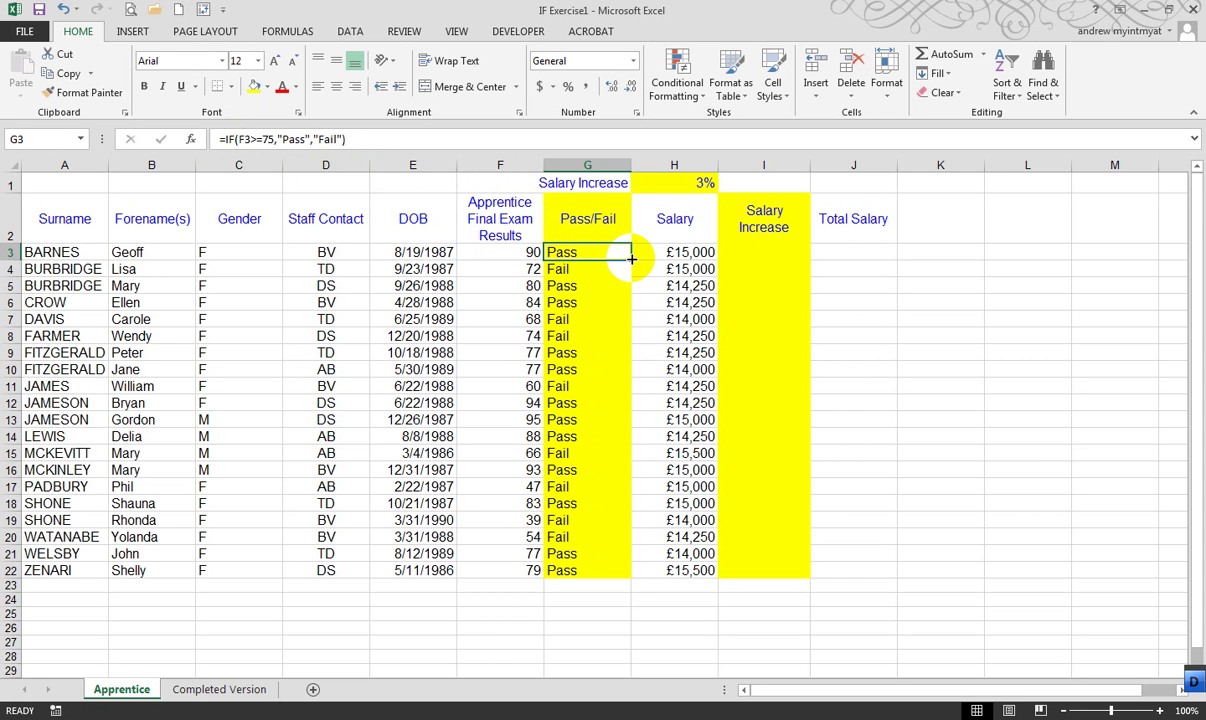
double_click(632, 259)
Start the Salary Increase formula in I3 with the test F3>=75 and H3*H1 as the value if true.
left_click(757, 248)
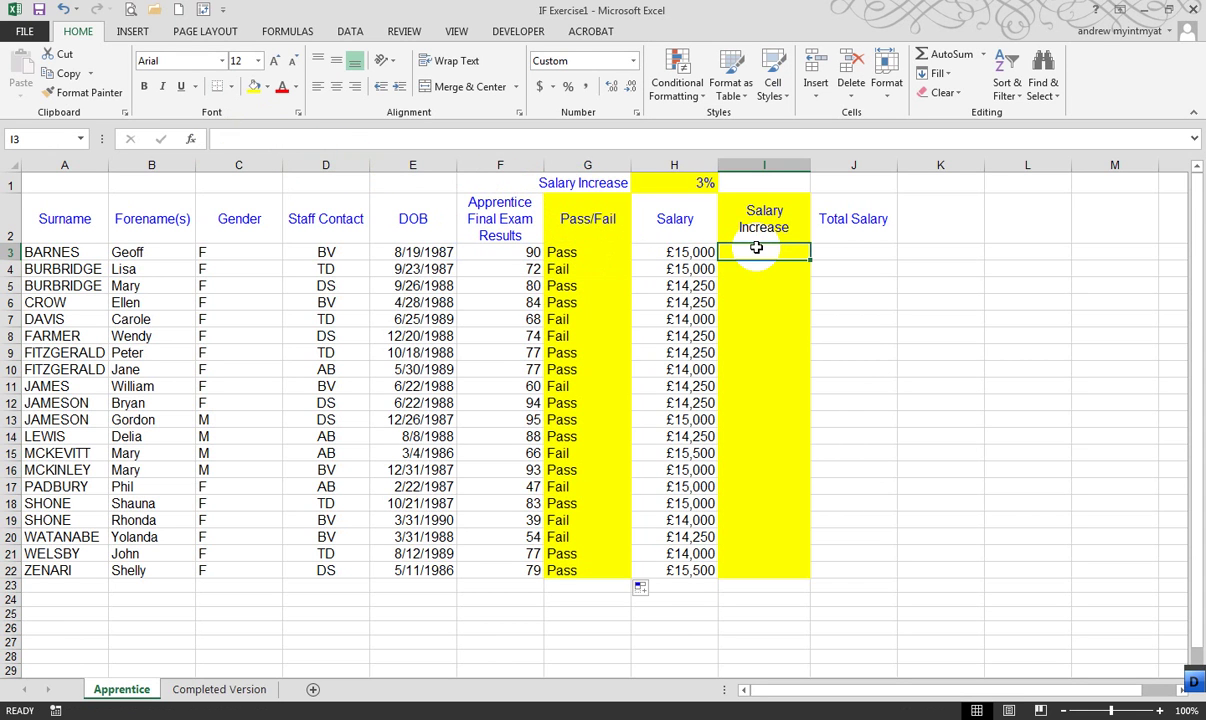
type("=IF(")
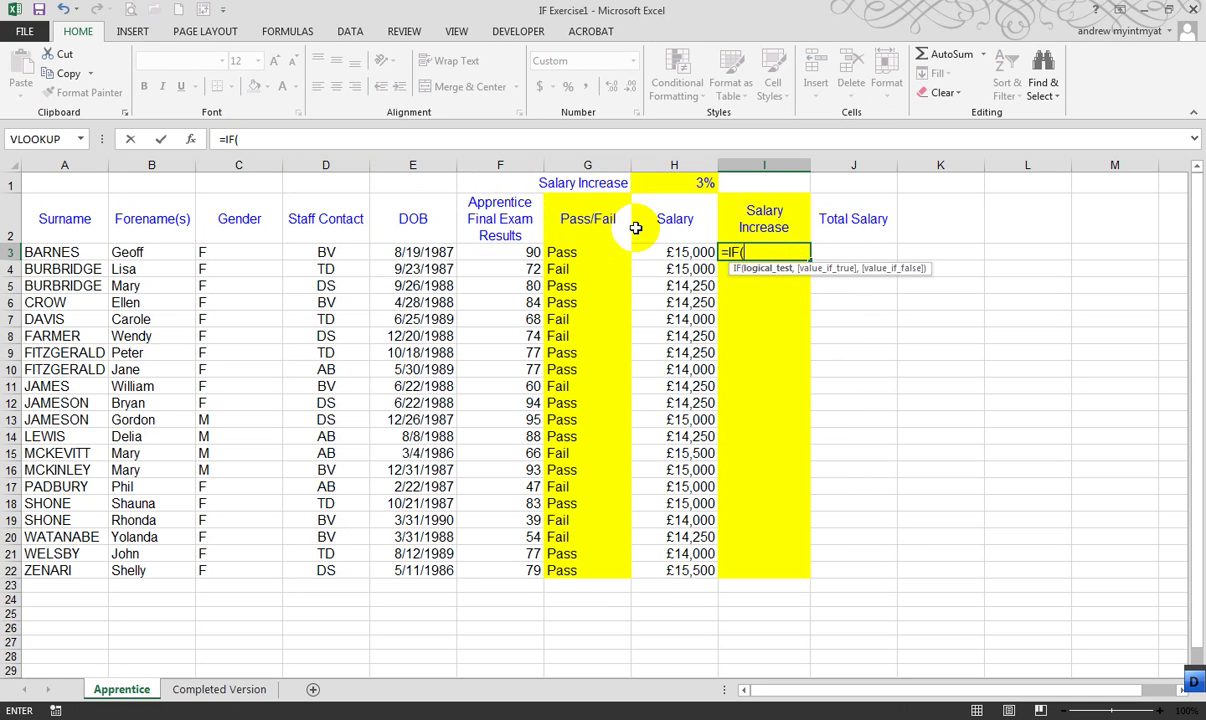
left_click(530, 255)
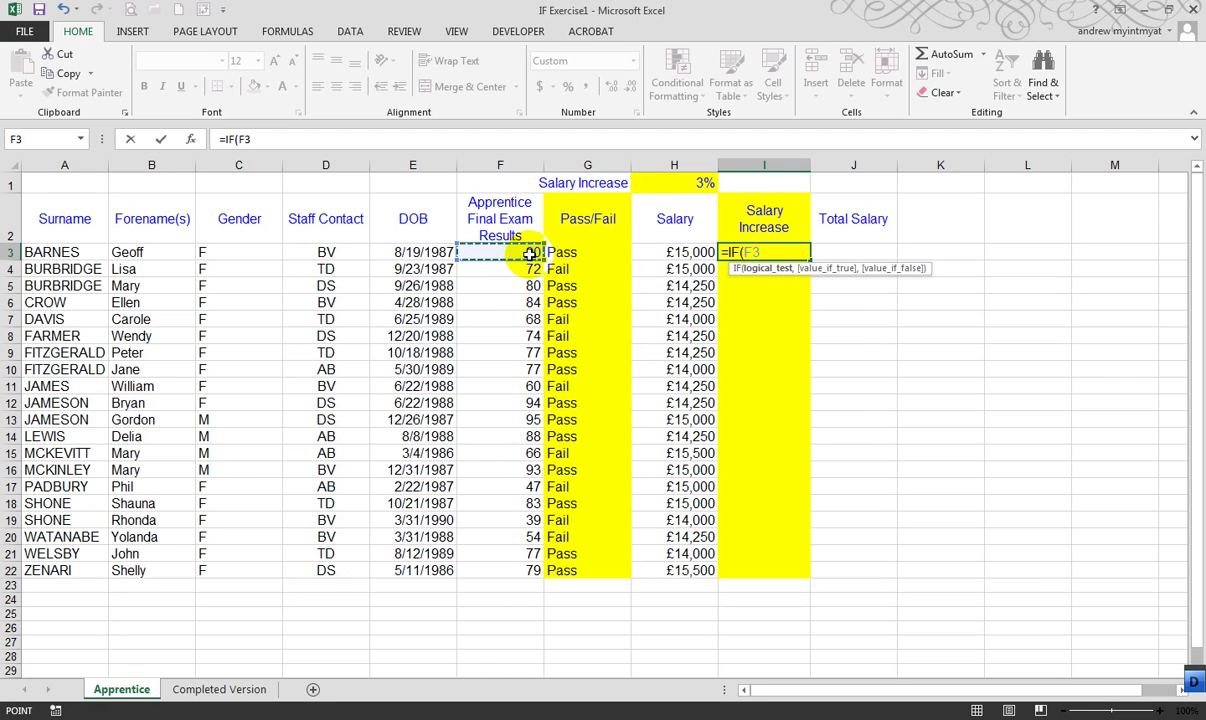
type(">=75,")
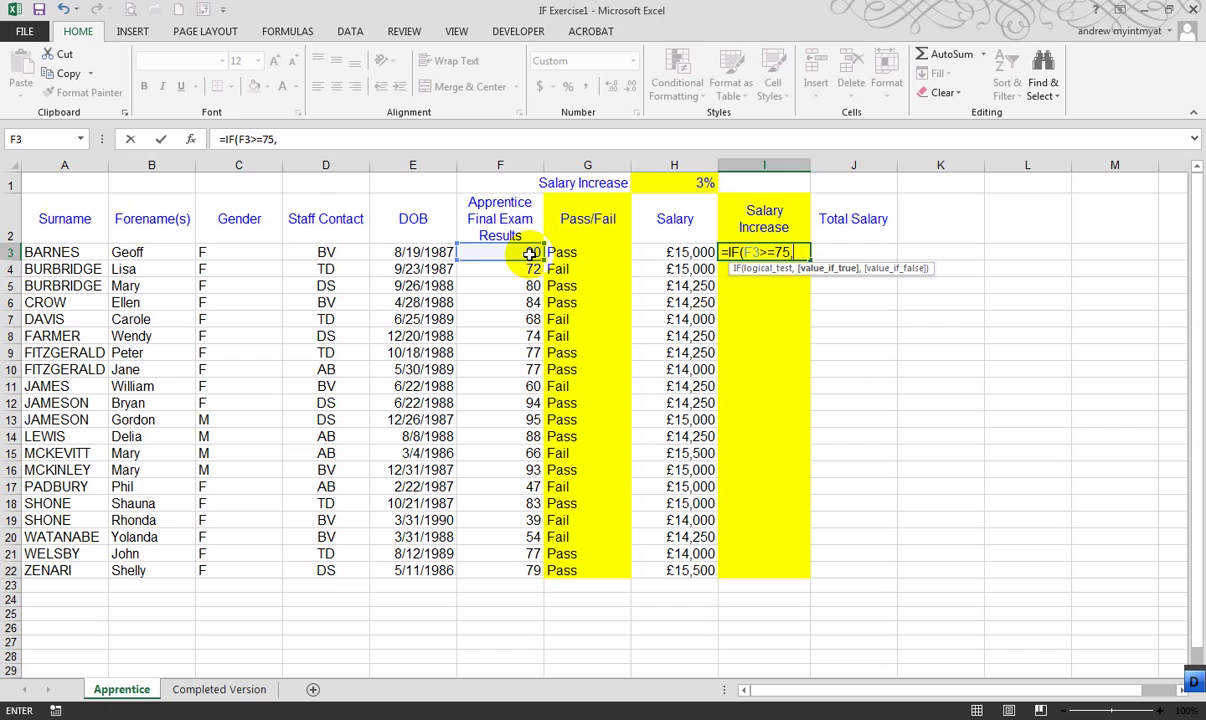
left_click(673, 254)
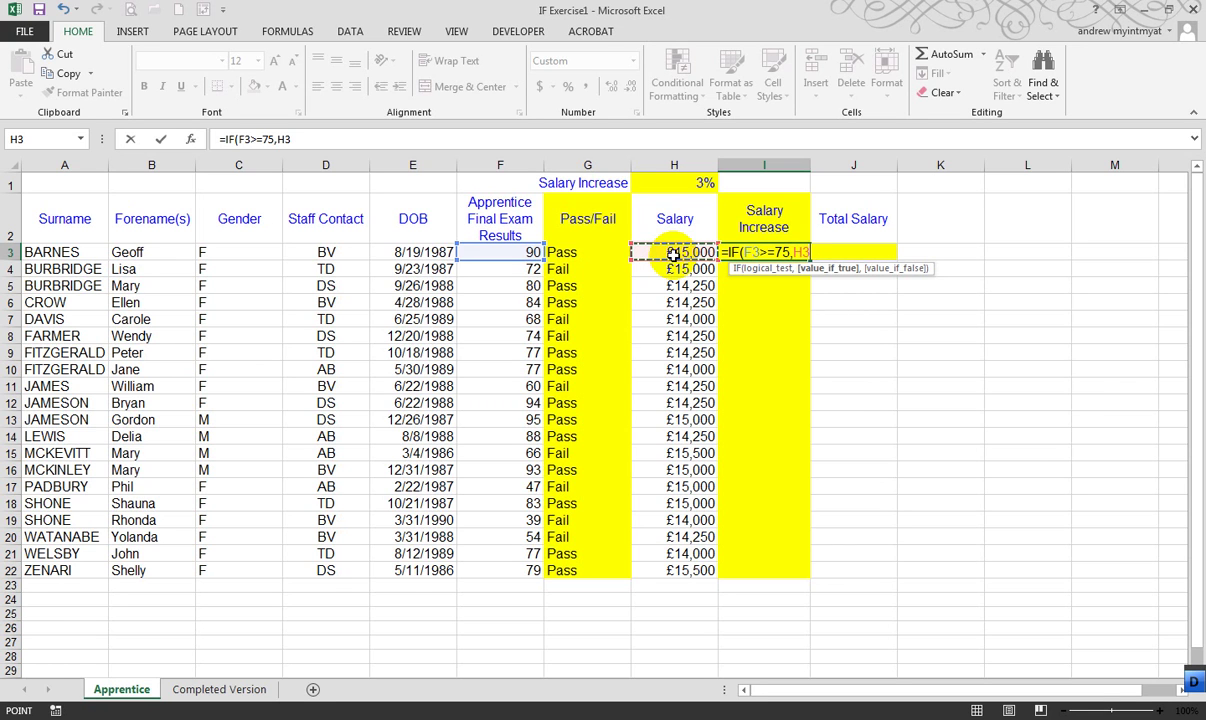
type("*")
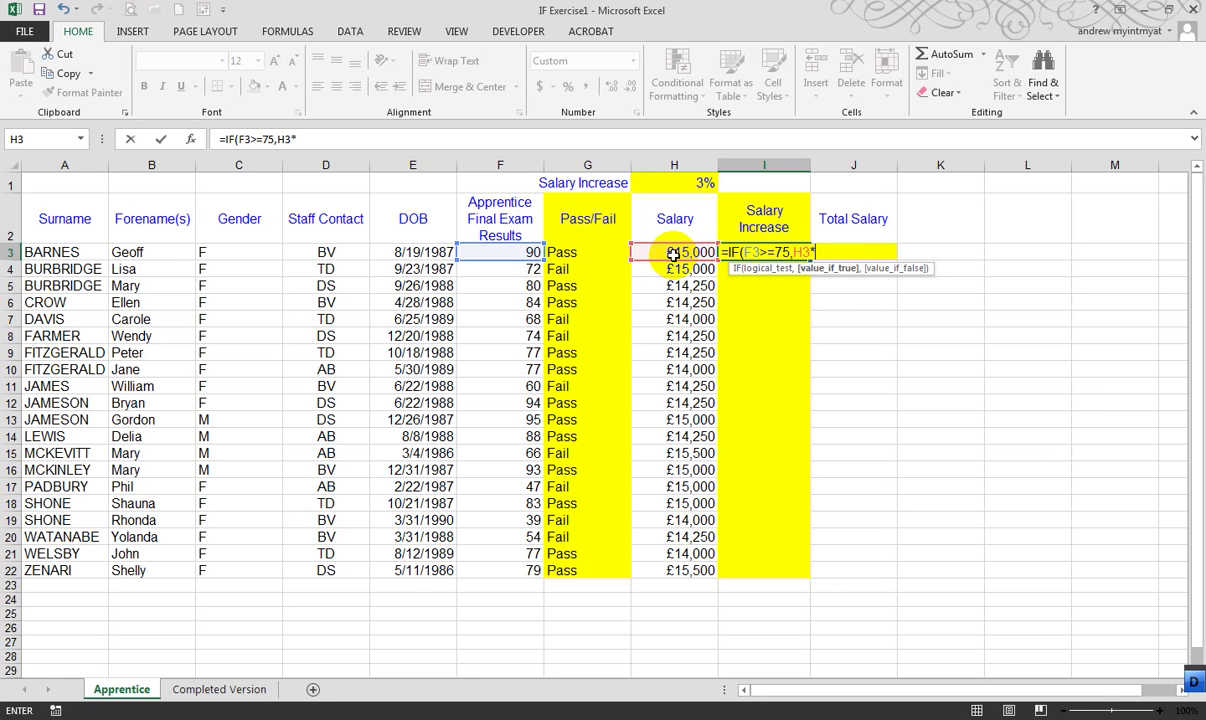
left_click(690, 182)
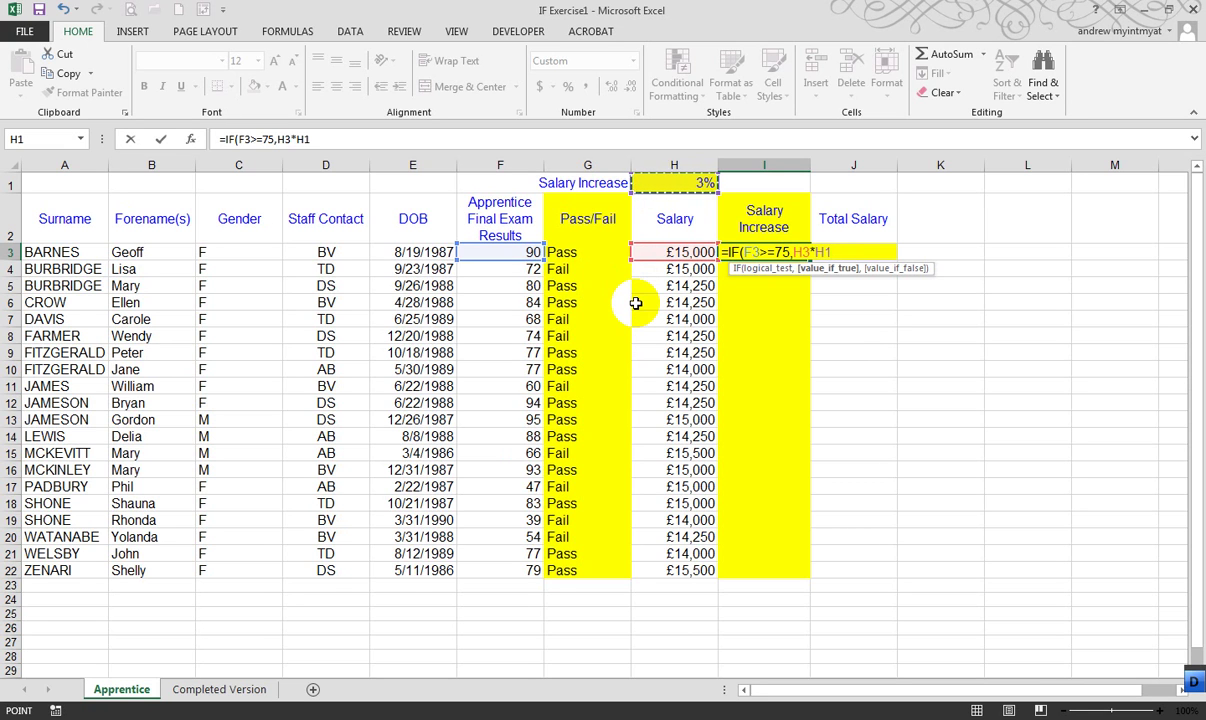
Replace the H1 reference in the unfinished I3 formula with the fixed rate 0.03.
key("F2")
key("F2")
key("F2")
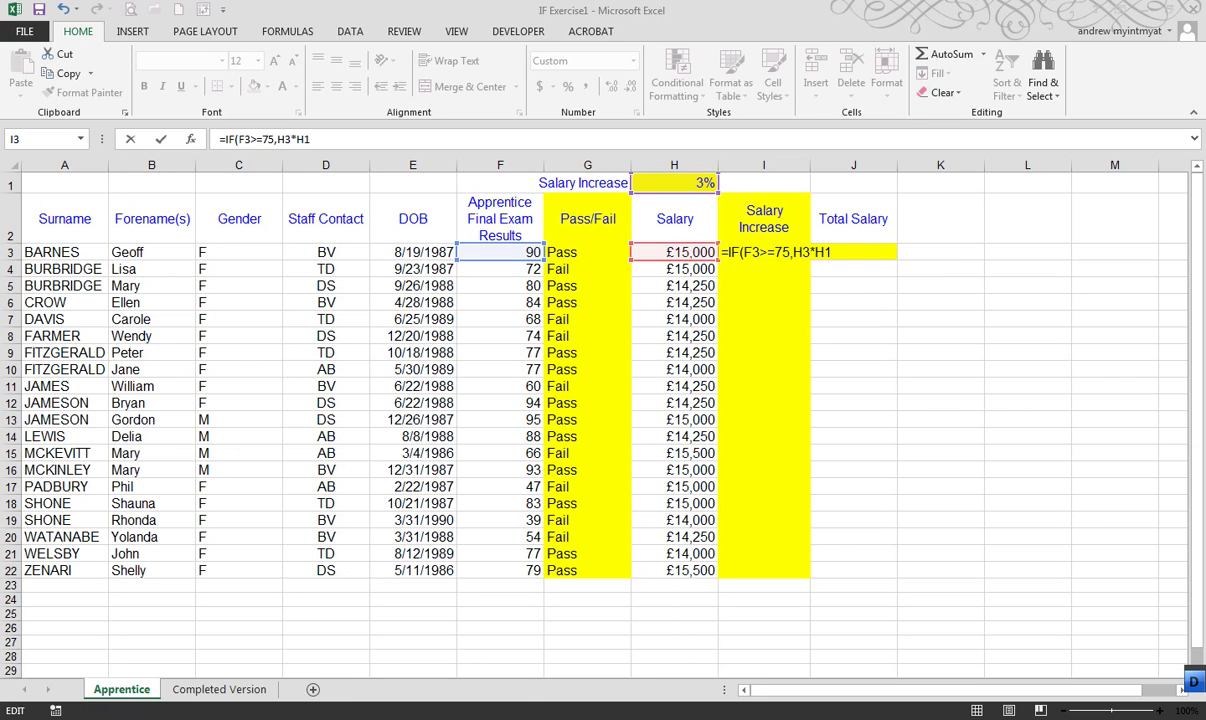
left_click(838, 251)
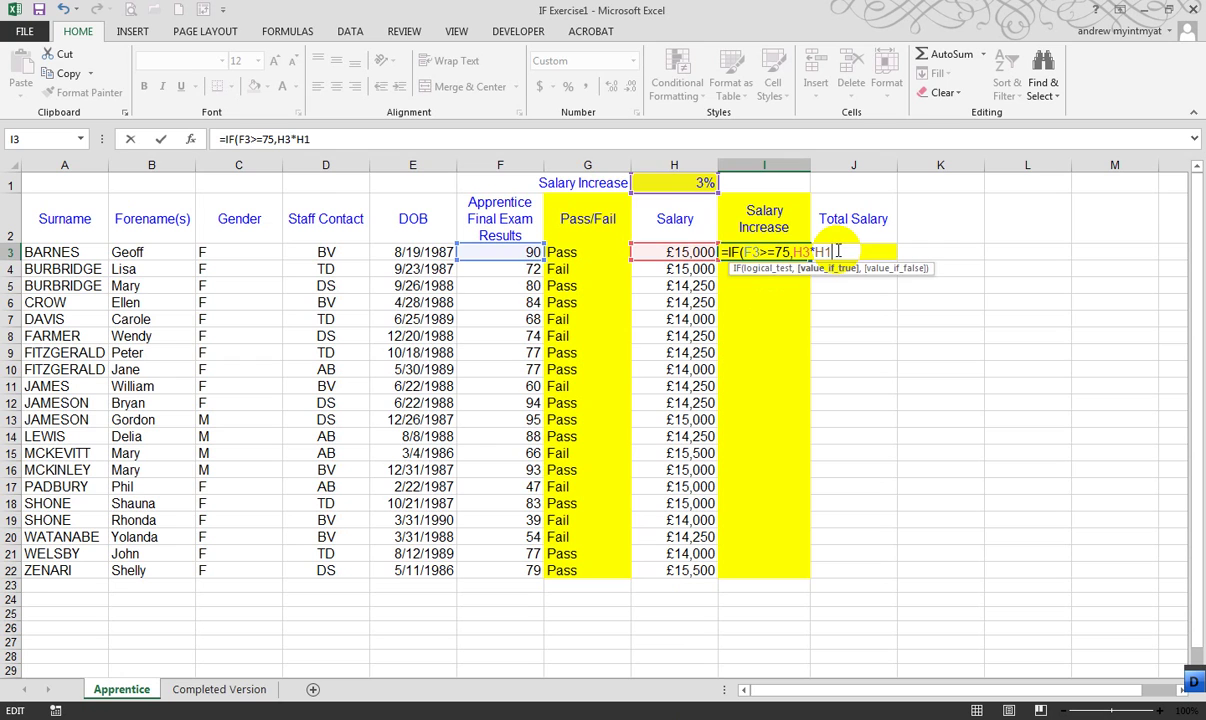
key("BackSpace")
key("BackSpace")
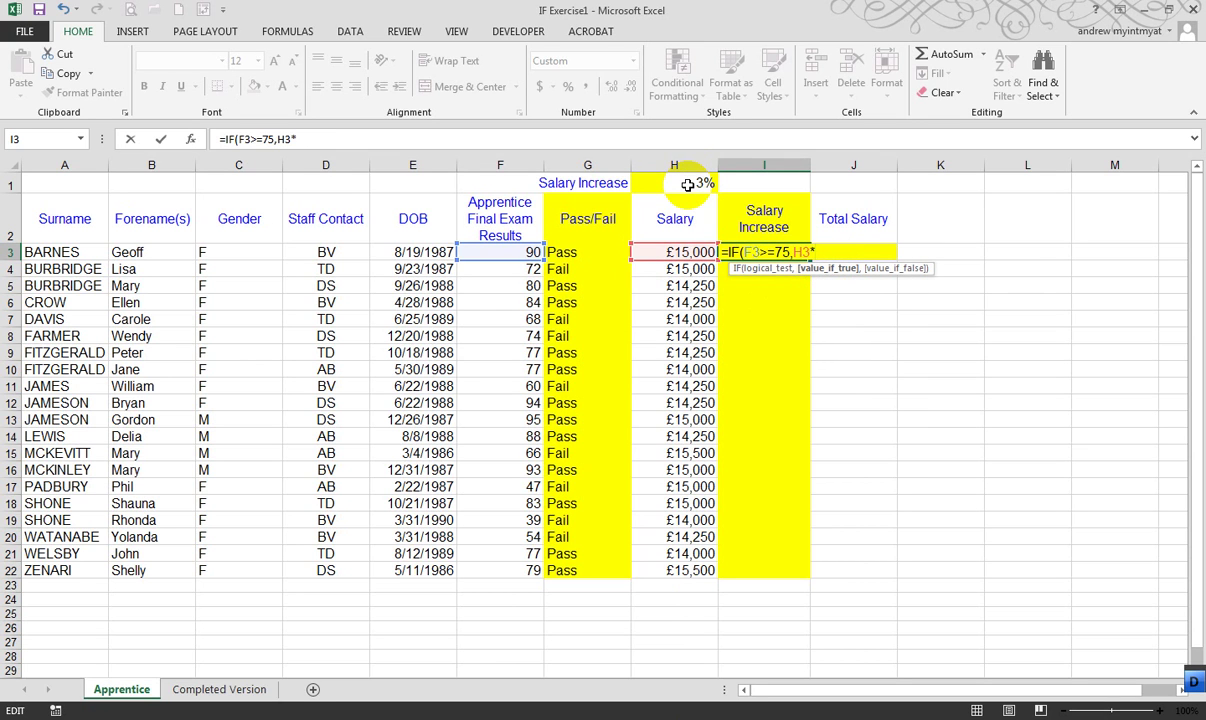
type("0")
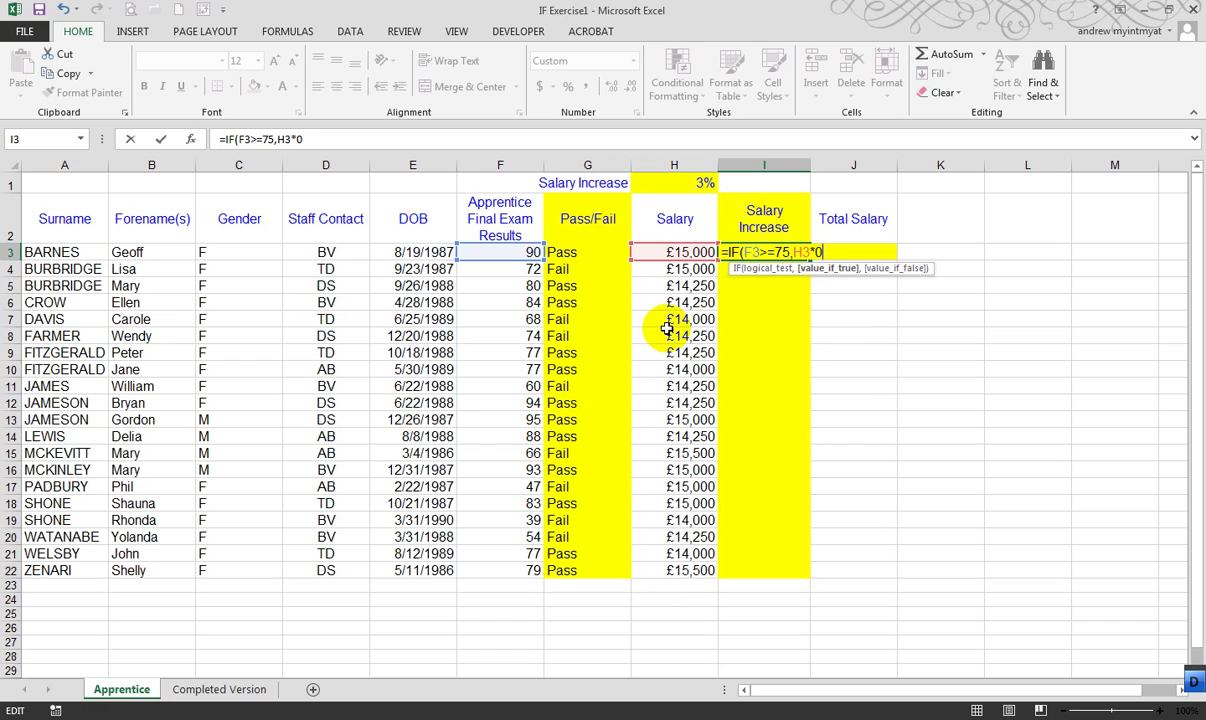
type(".03)")
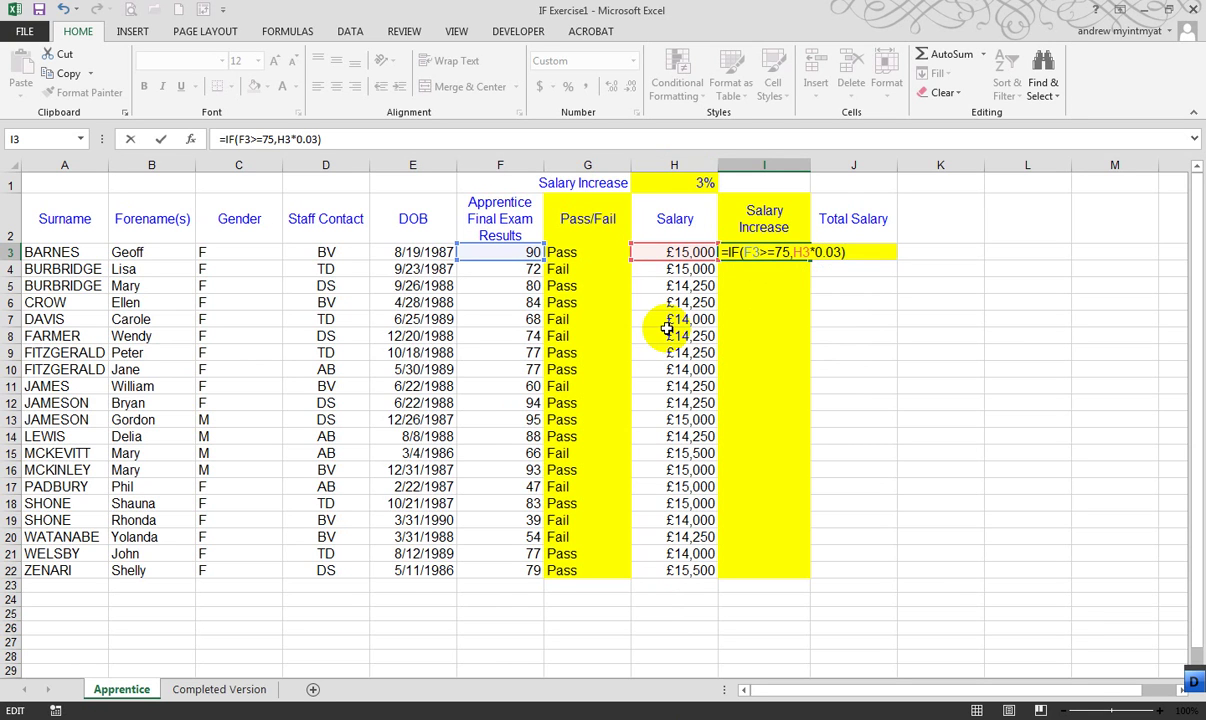
key("BackSpace")
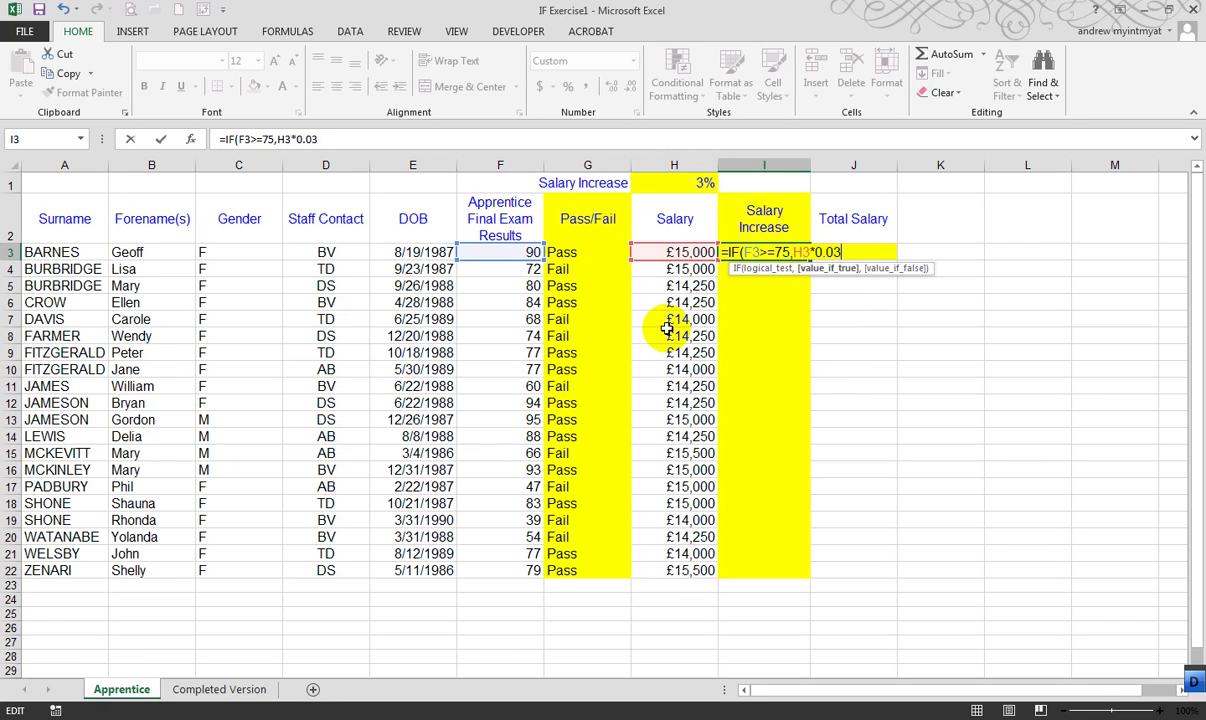
Complete the I3 formula with 0 as the value if false and fill it down to row 22.
type(",")
type("0\"")
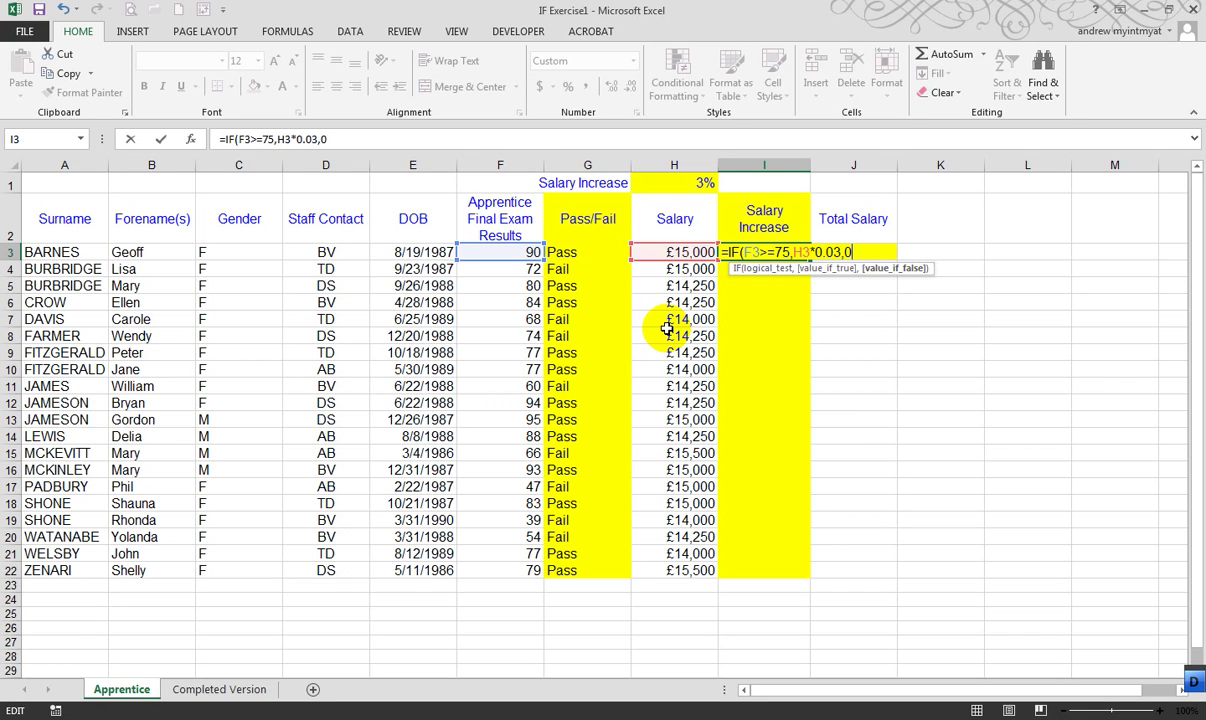
key("BackSpace")
type(")")
key("Return")
left_click(790, 254)
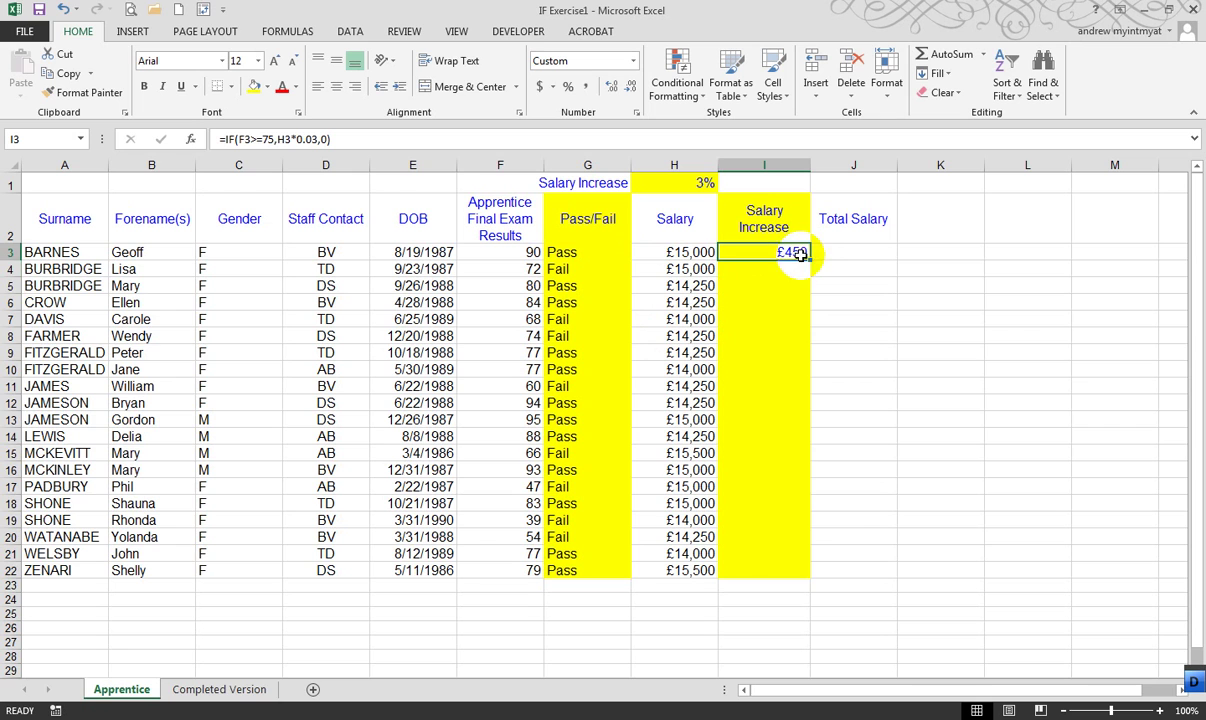
double_click(809, 260)
Calculate the total salaries in J3:J22 with =H3+I3 filled down from J3, and select the filled range.
left_click(843, 252)
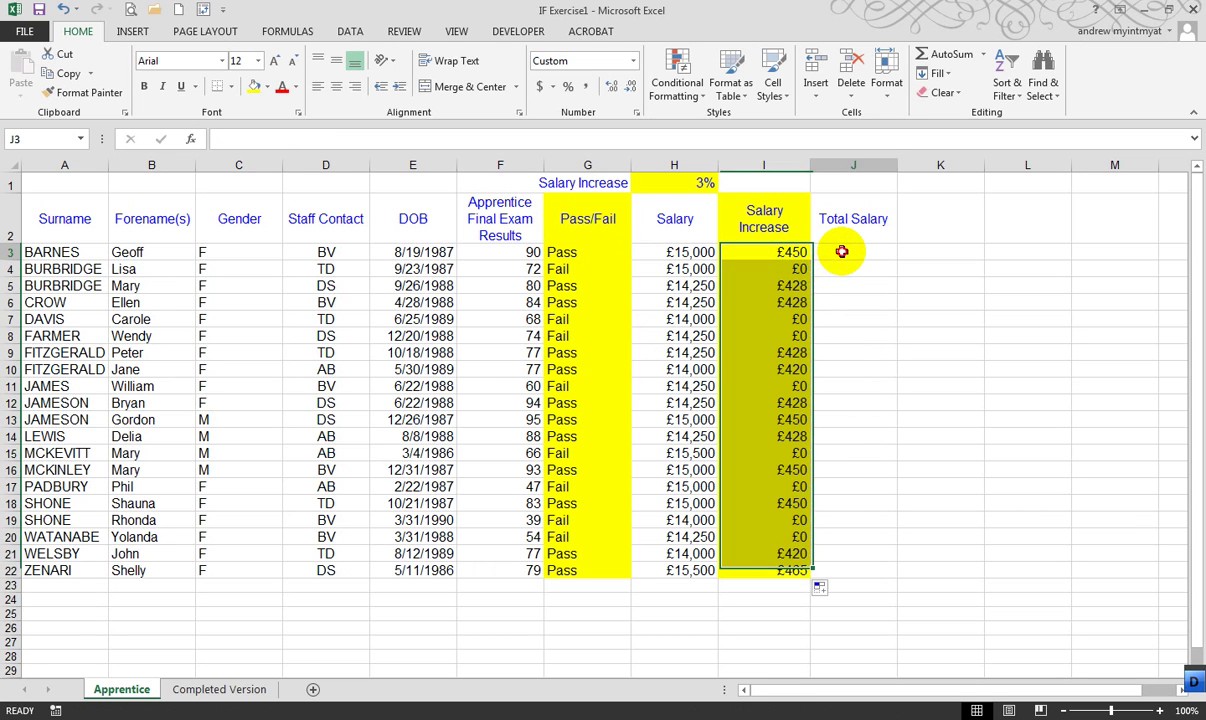
type("=")
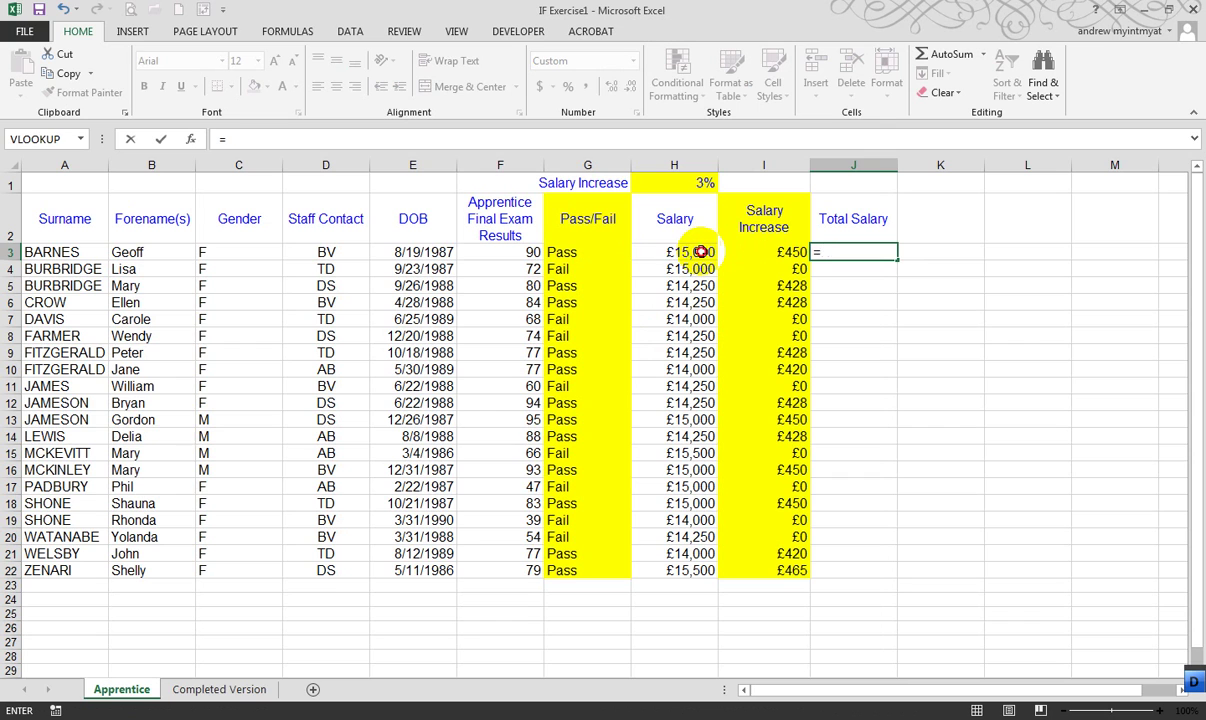
left_click(703, 252)
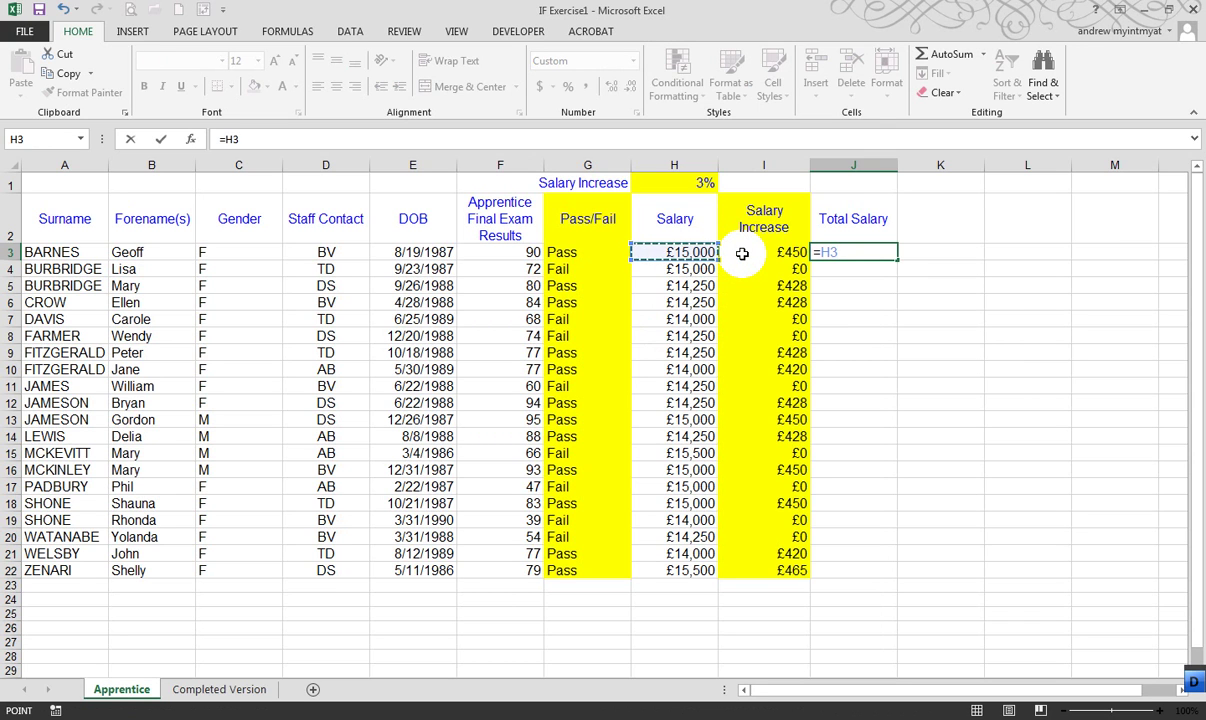
type("+")
left_click(785, 250)
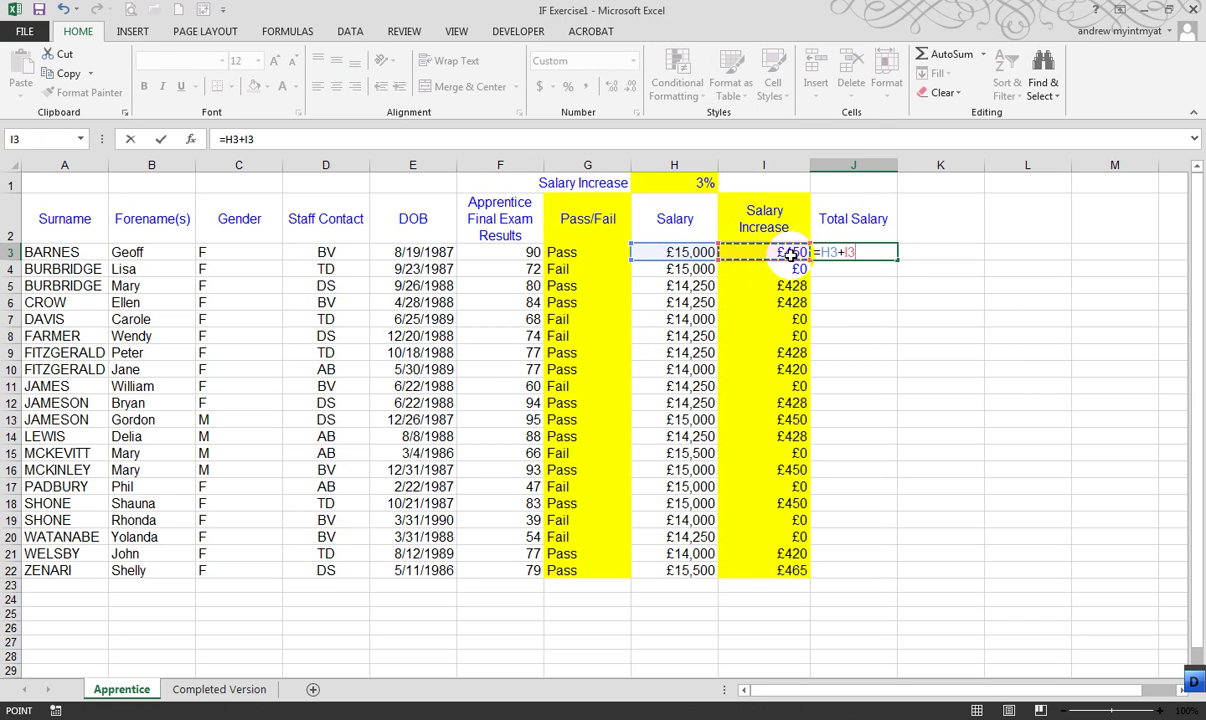
key("Return")
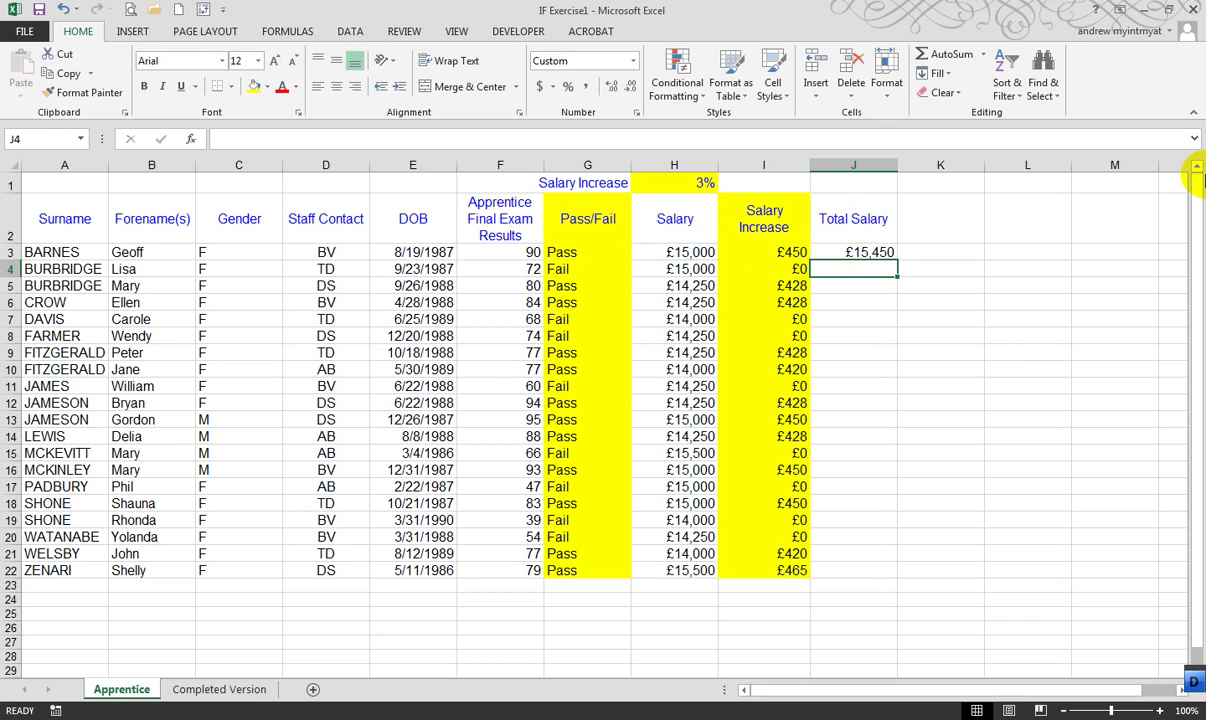
left_click(880, 252)
double_click(895, 262)
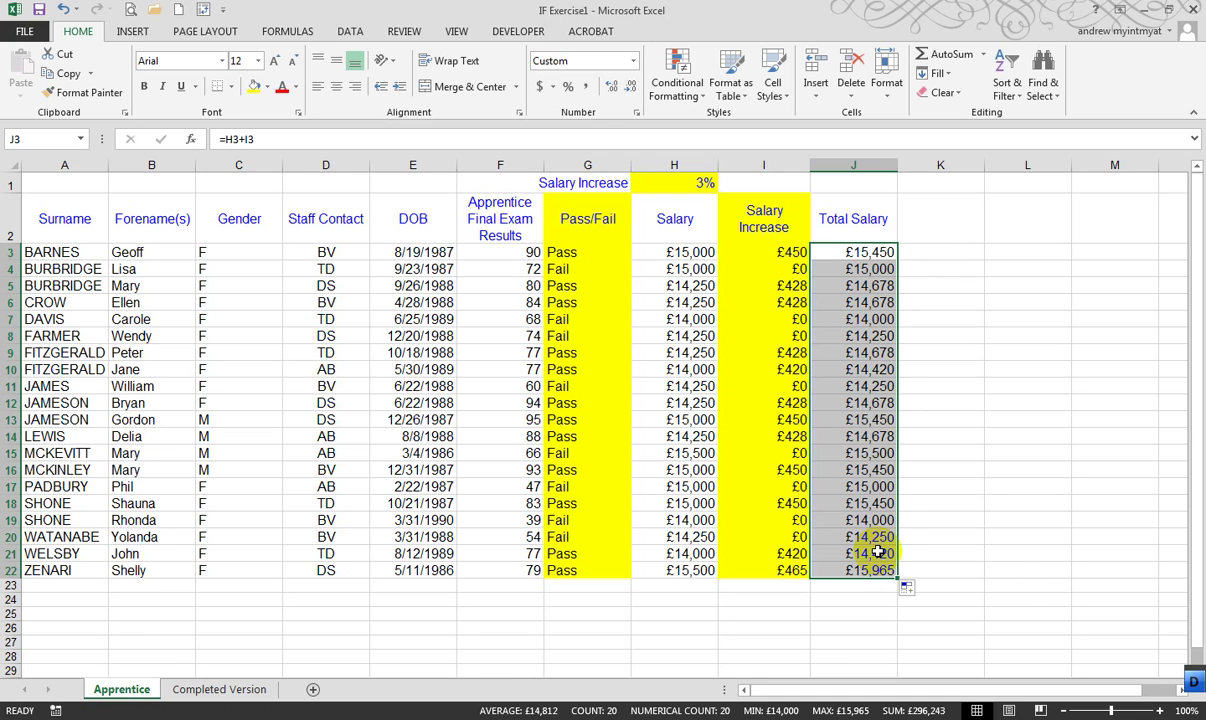
left_click(934, 262)
left_click_drag(867, 252, 875, 571)
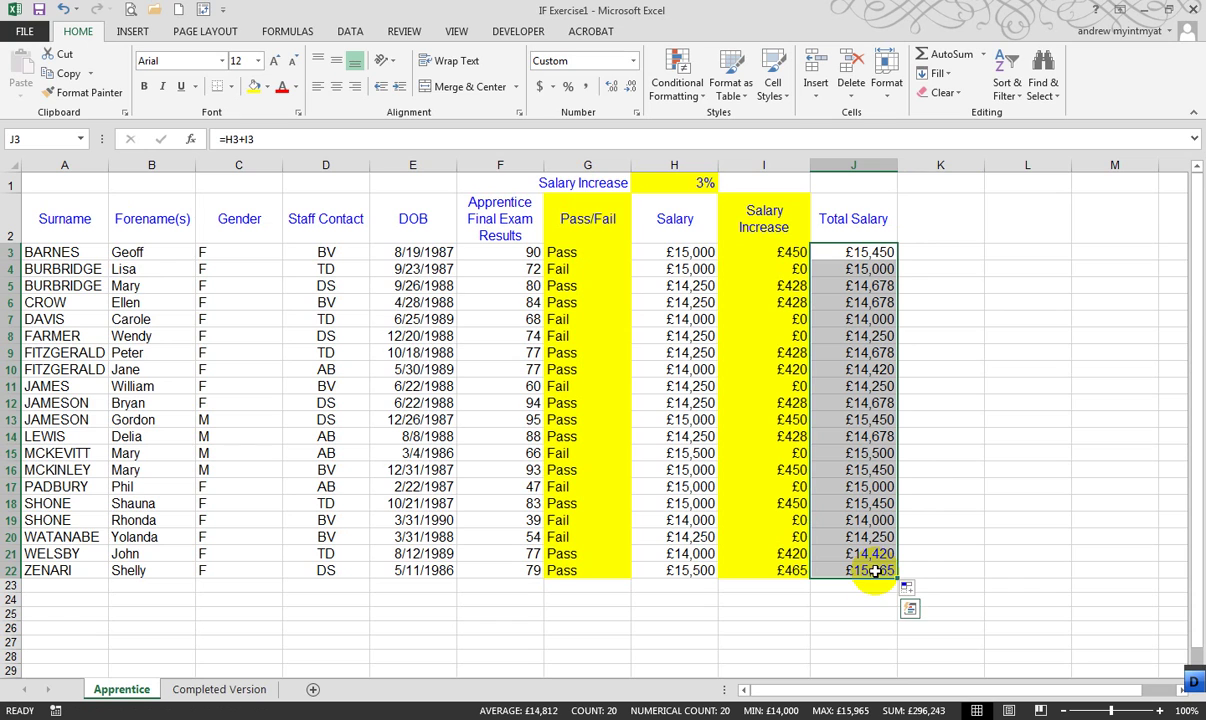